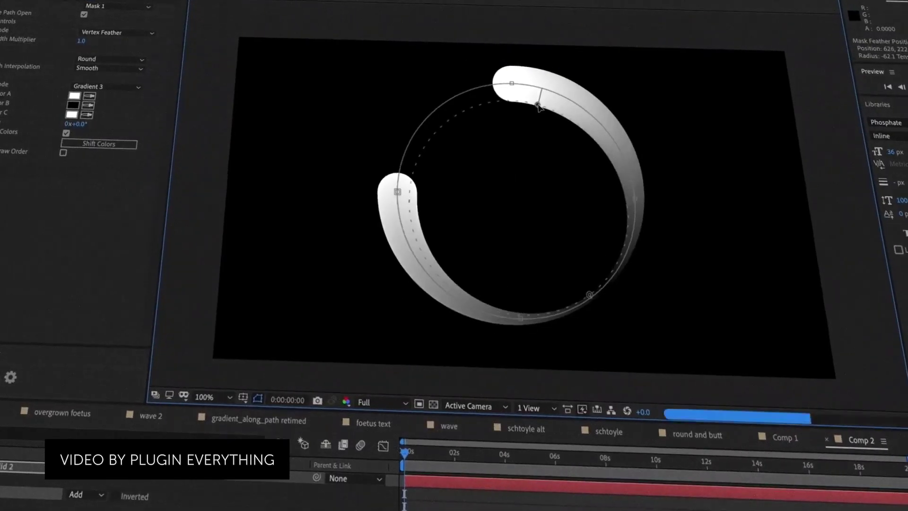
# Step: Widen the ring's stroke with a higher Width Multiplier and Smooth width interpolation
pyautogui.moveTo(539, 105); pyautogui.dragTo(528, 129)
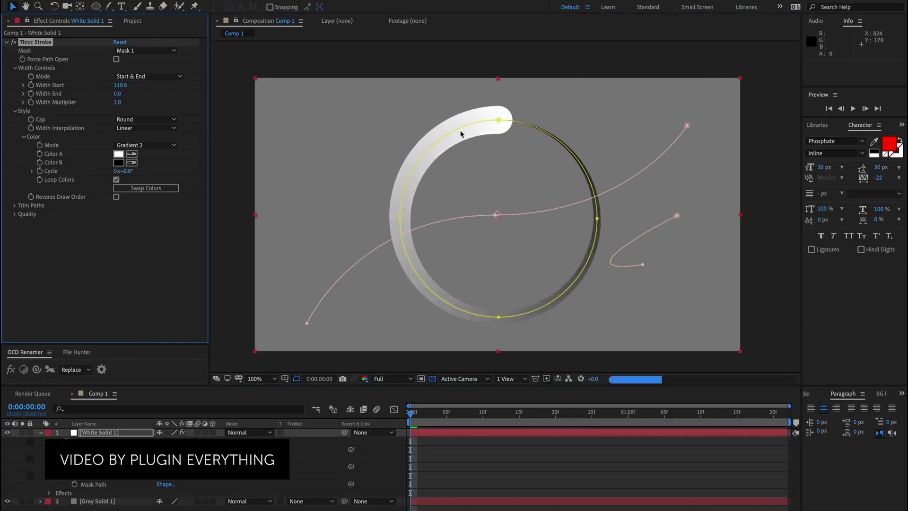
pyautogui.moveTo(117, 102); pyautogui.dragTo(145, 104)
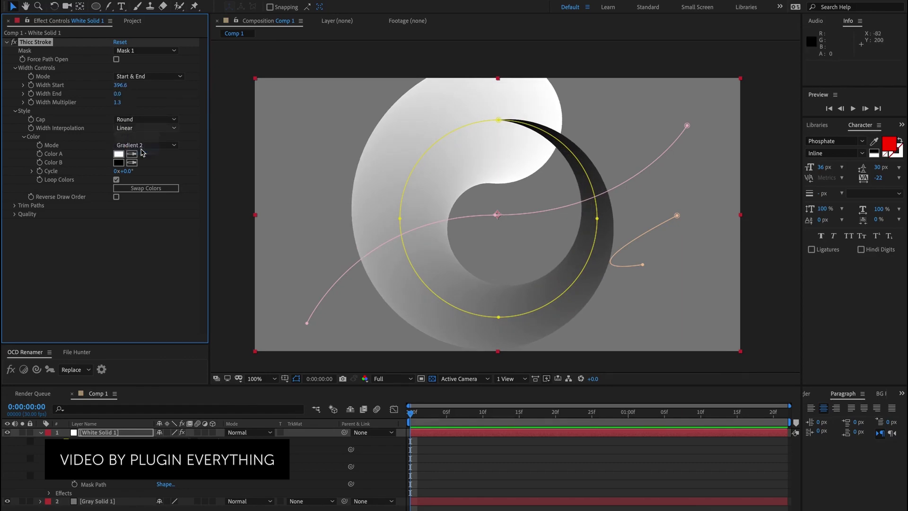
pyautogui.click(261, 201)
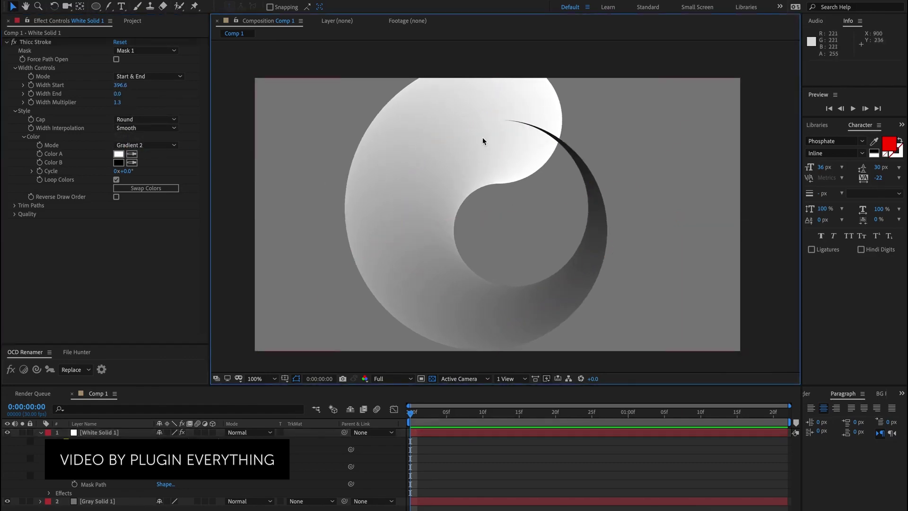
# Step: Try a three-colour gradient, rotating its colours, disabling looping and shifting the white segment
pyautogui.click(483, 141)
pyautogui.click(146, 145)
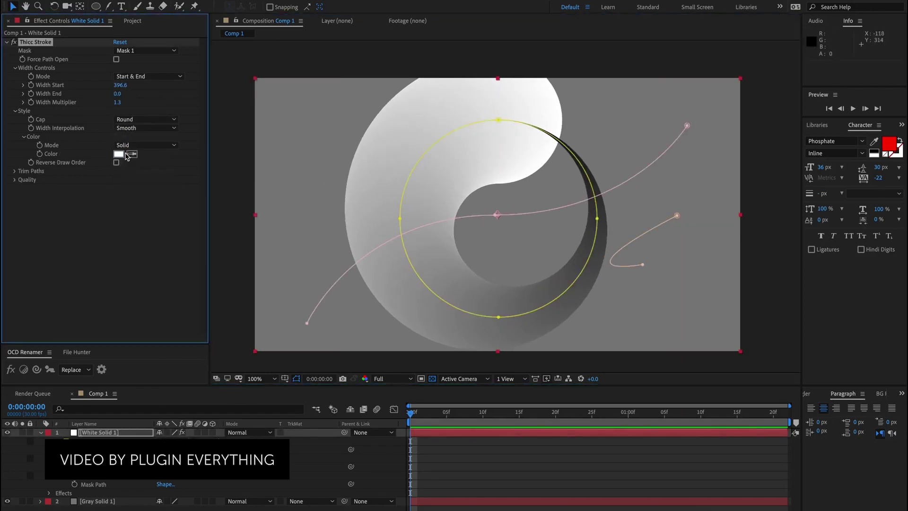
pyautogui.click(137, 162)
pyautogui.moveTo(124, 179); pyautogui.dragTo(154, 184)
pyautogui.click(116, 188)
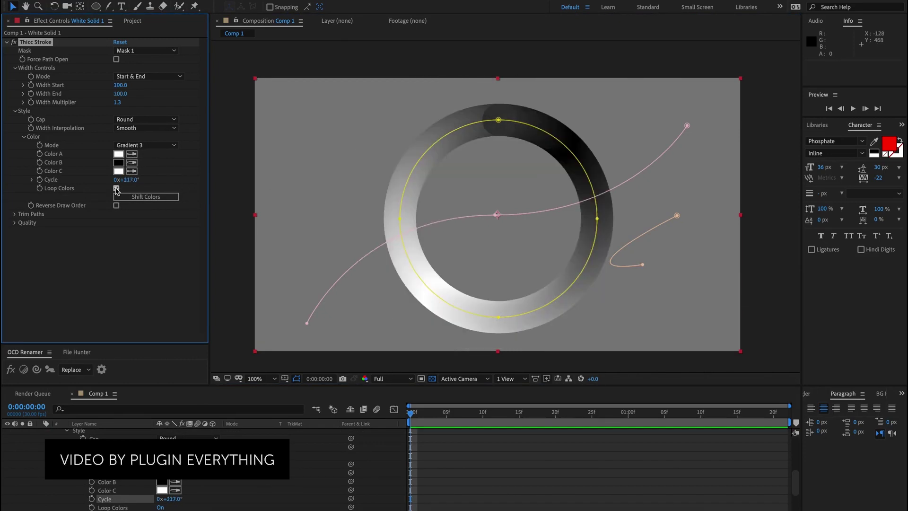
pyautogui.moveTo(126, 180); pyautogui.dragTo(189, 182)
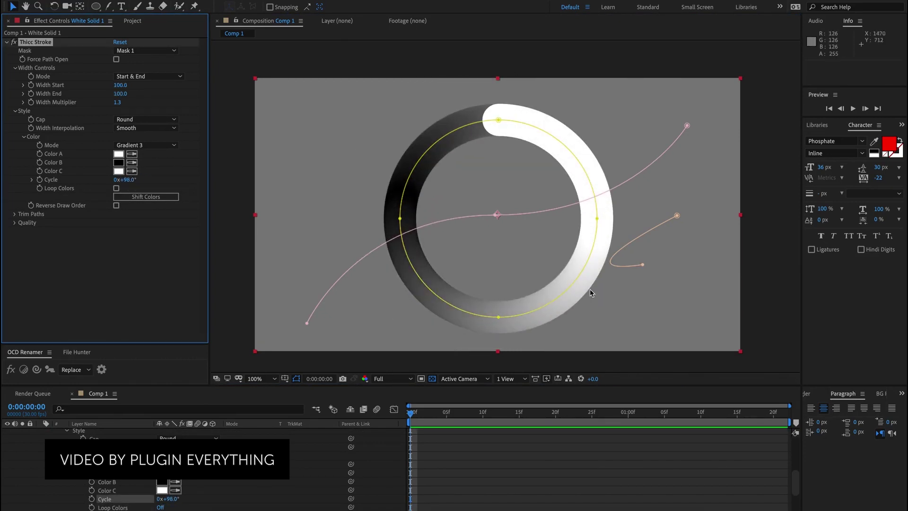
# Step: Switch to Gradient 4, shift its colours, set Width Start to 281 and reverse draw order
pyautogui.click(146, 196)
pyautogui.click(146, 196)
pyautogui.click(145, 145)
pyautogui.click(146, 153)
pyautogui.click(157, 206)
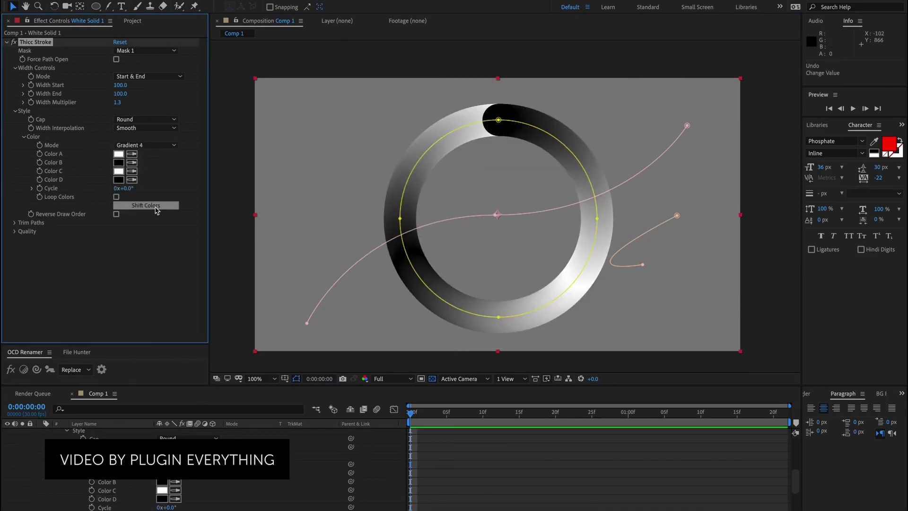
pyautogui.moveTo(122, 89); pyautogui.dragTo(499, 143)
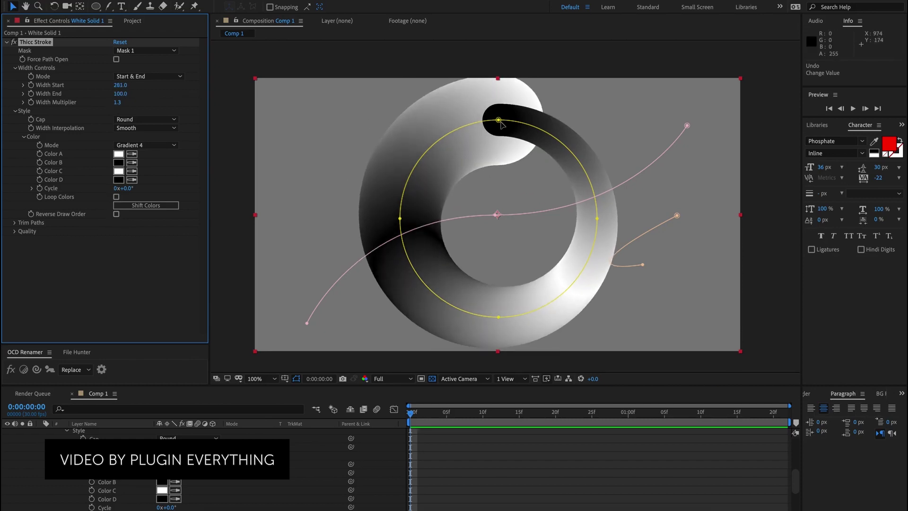
pyautogui.click(116, 214)
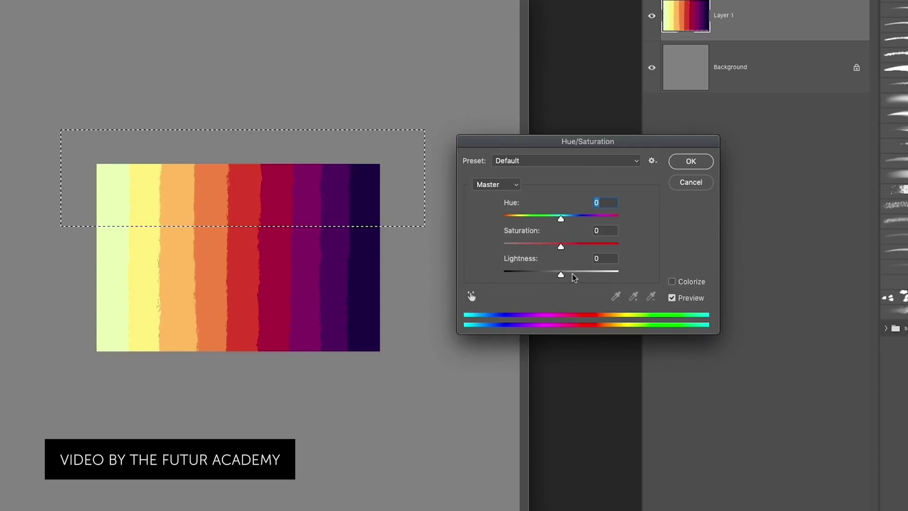
# Step: Add a lighter swatch band and a darker, hue-shifted lower band with Hue/Saturation
pyautogui.moveTo(574, 277); pyautogui.dragTo(580, 276)
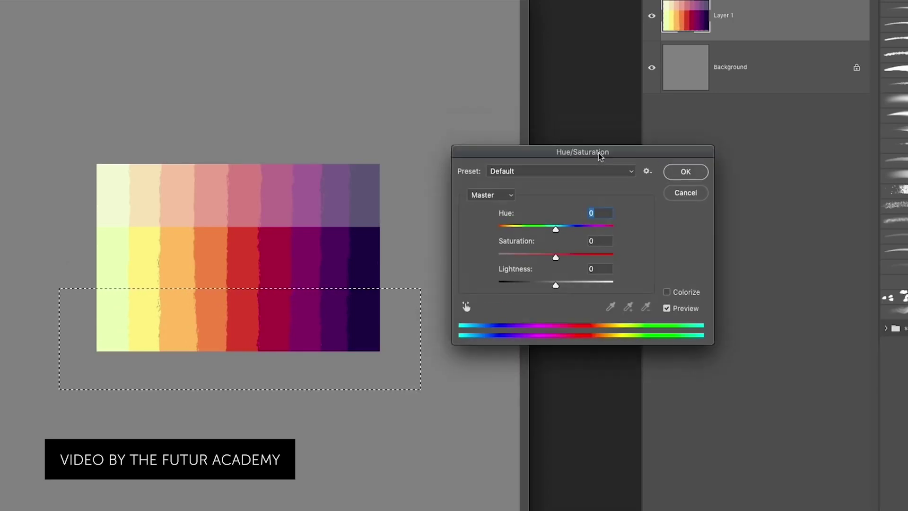
pyautogui.moveTo(553, 278); pyautogui.dragTo(540, 282)
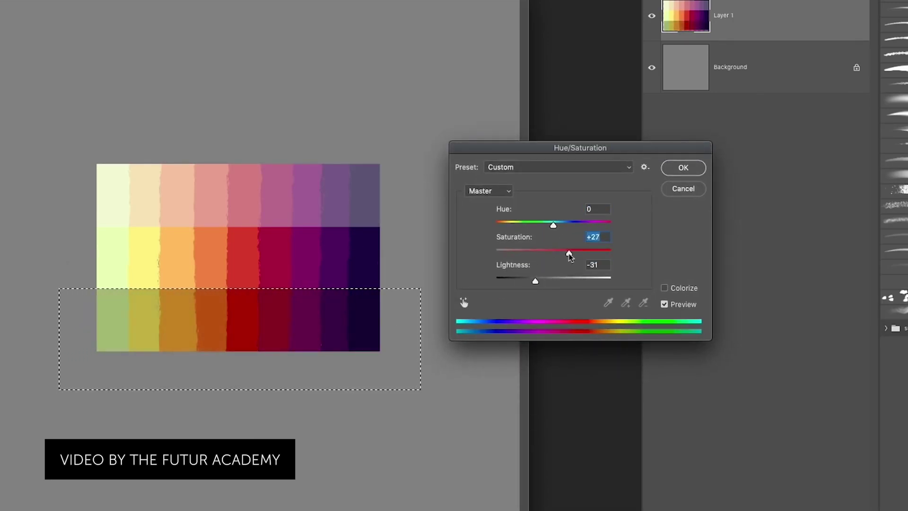
pyautogui.moveTo(538, 214); pyautogui.dragTo(546, 216)
pyautogui.press('Tab')
pyautogui.press('Tab')
pyautogui.press('Down')
pyautogui.press('Down')
pyautogui.press('Down')
pyautogui.press('Down')
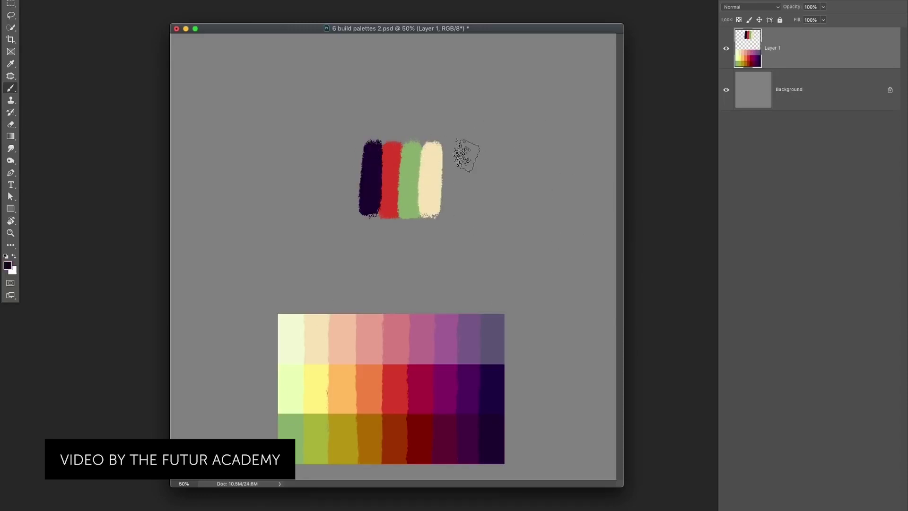
# Step: Move the four colour palette strokes to the top left
pyautogui.moveTo(435, 196); pyautogui.dragTo(284, 126)
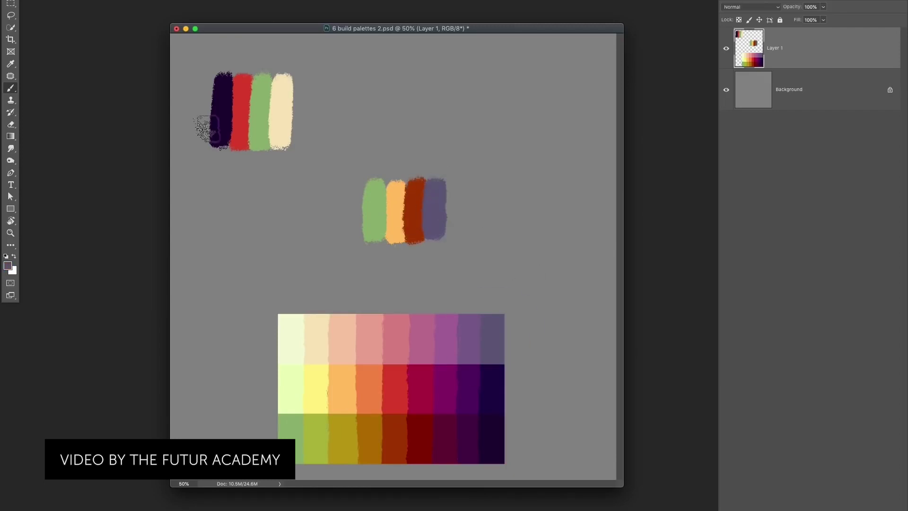
pyautogui.press('super+shift+z')
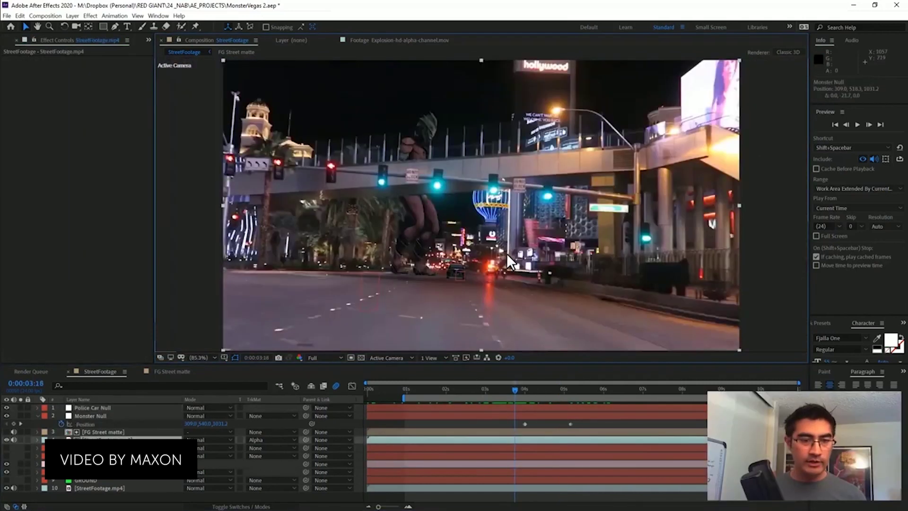
# Step: Preview the StreetFootage monster comp starting from 0:00:00:23
pyautogui.click(406, 390)
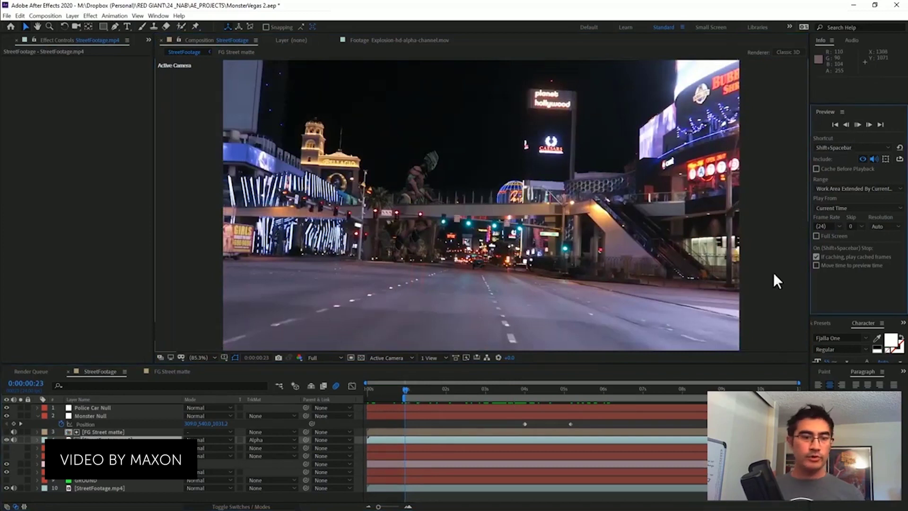
pyautogui.press('space')
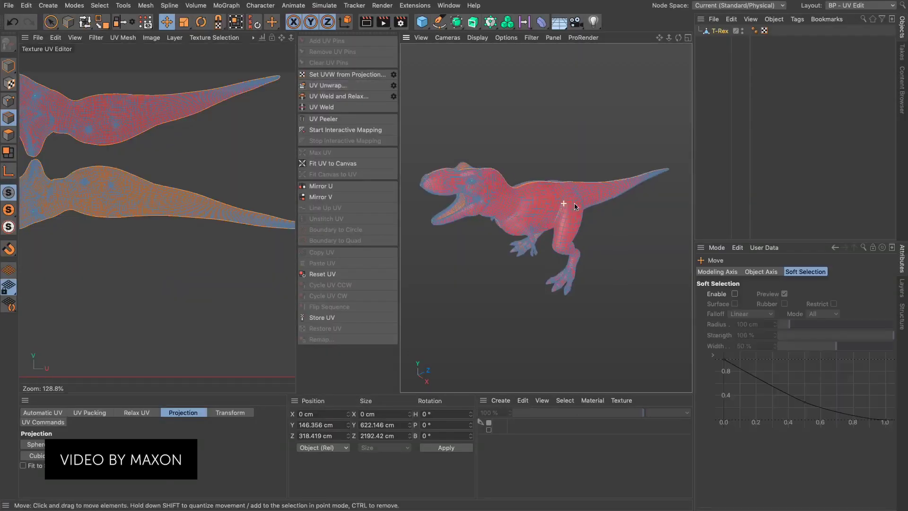
# Step: Outline-select and unwrap the T-Rex leg, then loop-select the arm polygons
pyautogui.scroll(5, 567, 203)
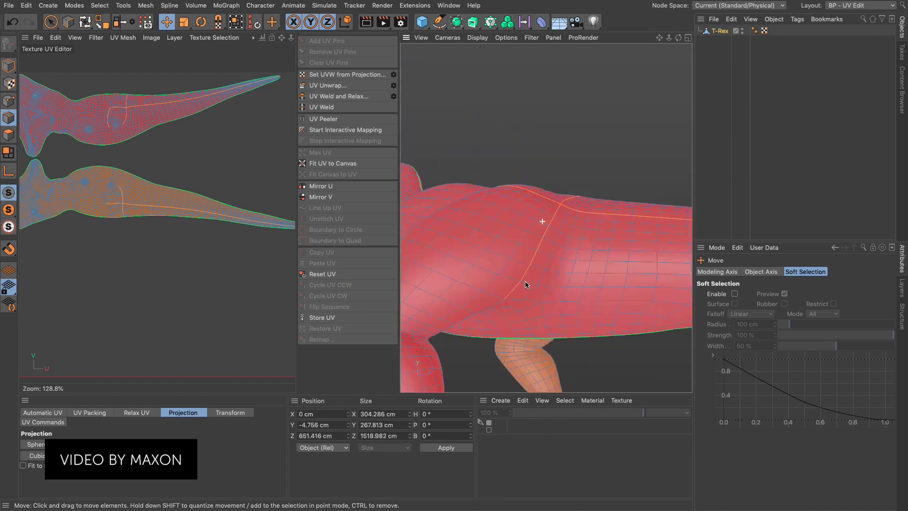
pyautogui.scroll(-5, 473, 246)
pyautogui.click(100, 5)
pyautogui.click(113, 49)
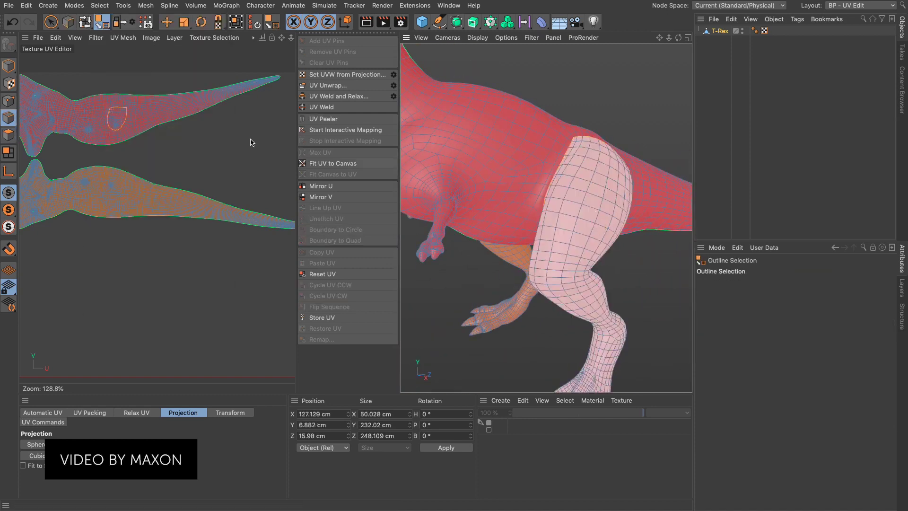
pyautogui.click(512, 218)
pyautogui.press('u')
pyautogui.press('l')
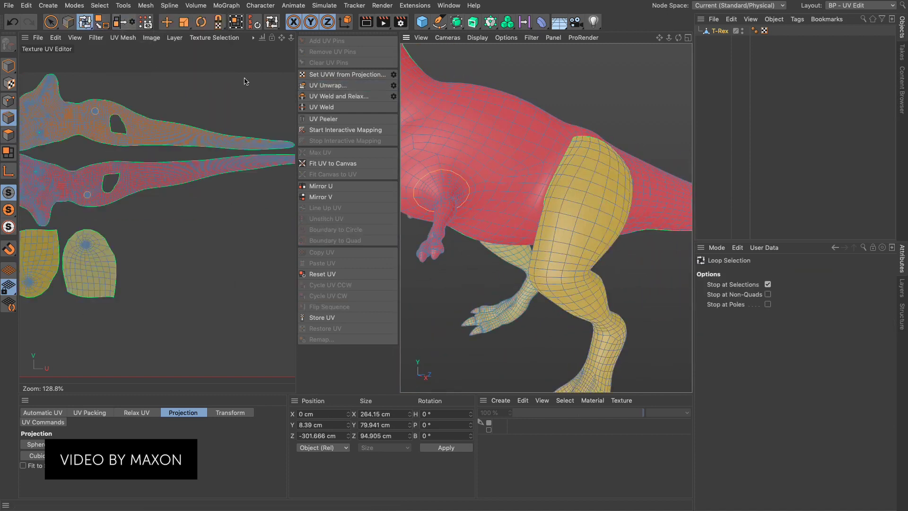
pyautogui.click(442, 208)
pyautogui.moveTo(442, 208); pyautogui.dragTo(490, 215)
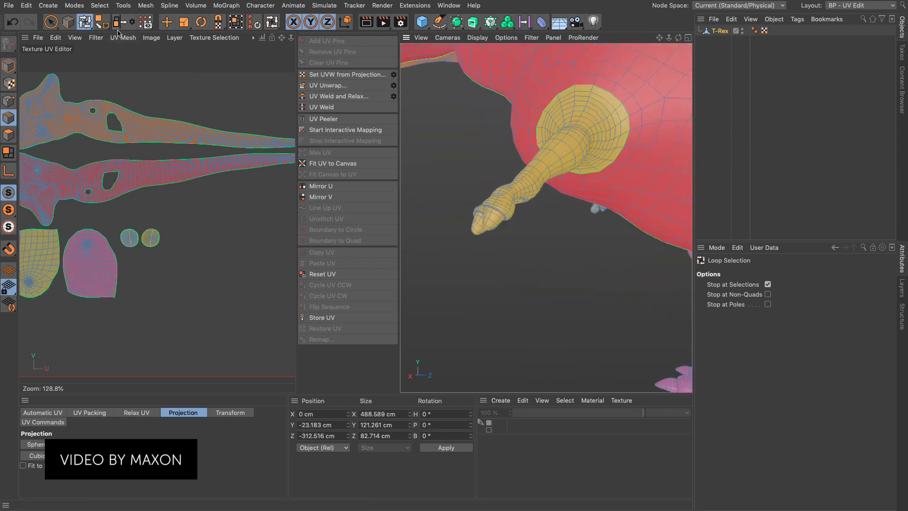
# Step: Unwrap all of the T-Rex's UVs and pack the islands into the 0–1 square
pyautogui.press('9')
pyautogui.scroll(-3, 606, 222)
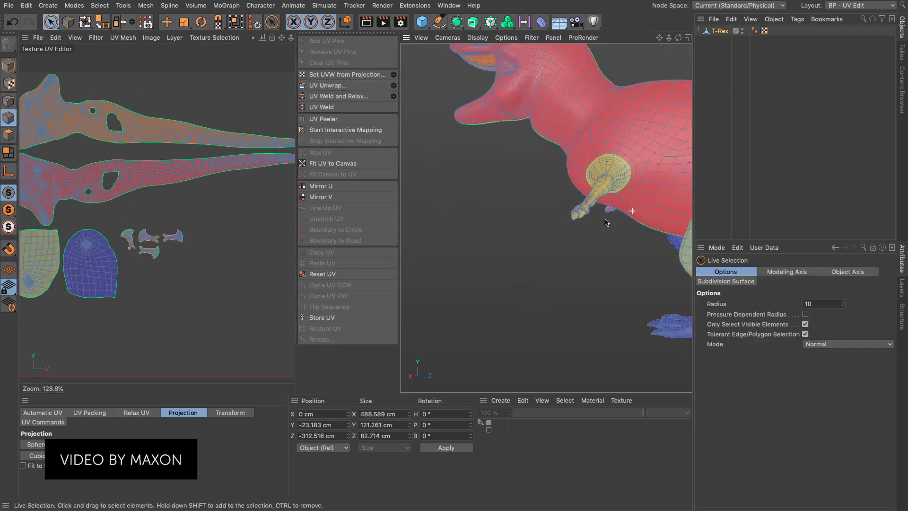
pyautogui.scroll(-3, 607, 222)
pyautogui.scroll(3, 543, 282)
pyautogui.click(56, 284)
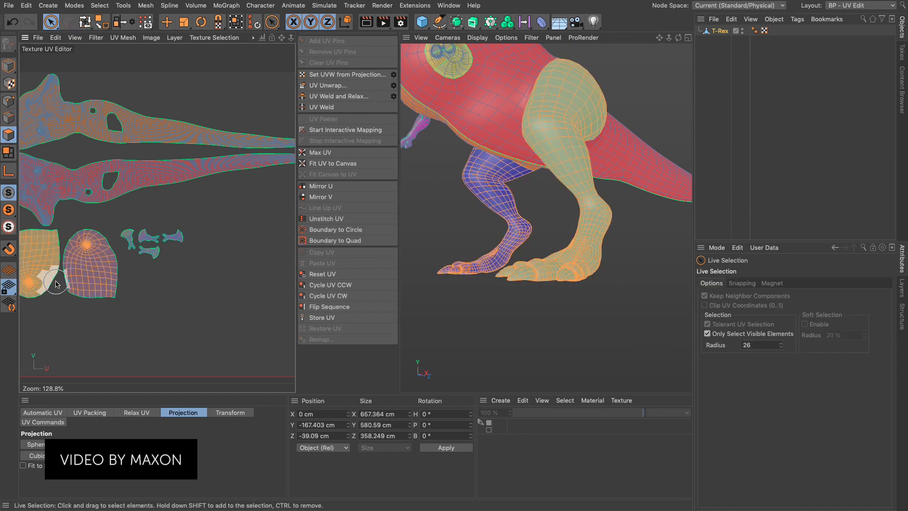
pyautogui.click(233, 101)
pyautogui.click(326, 85)
pyautogui.click(239, 234)
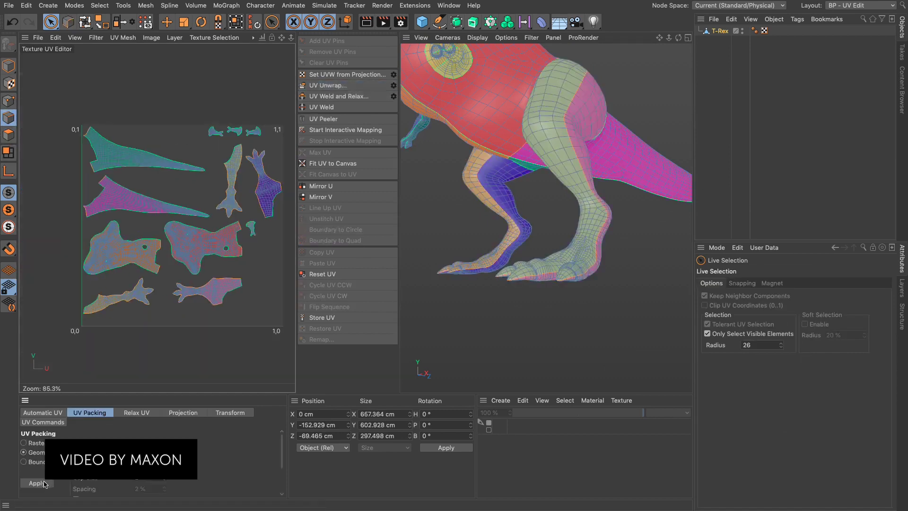
pyautogui.click(37, 482)
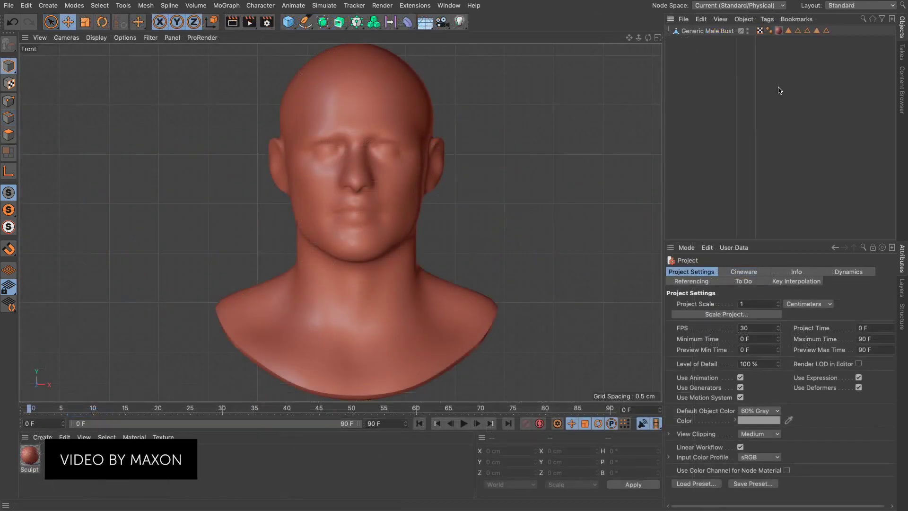
# Step: Zoom in on the sheep's legs and open Render Settings showing the Viewport Renderer
pyautogui.click(857, 38)
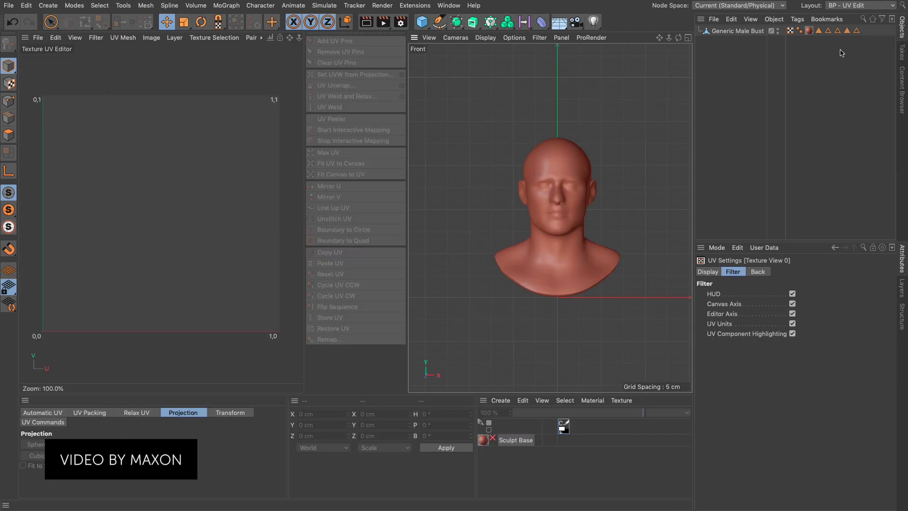
pyautogui.click(747, 31)
pyautogui.click(10, 101)
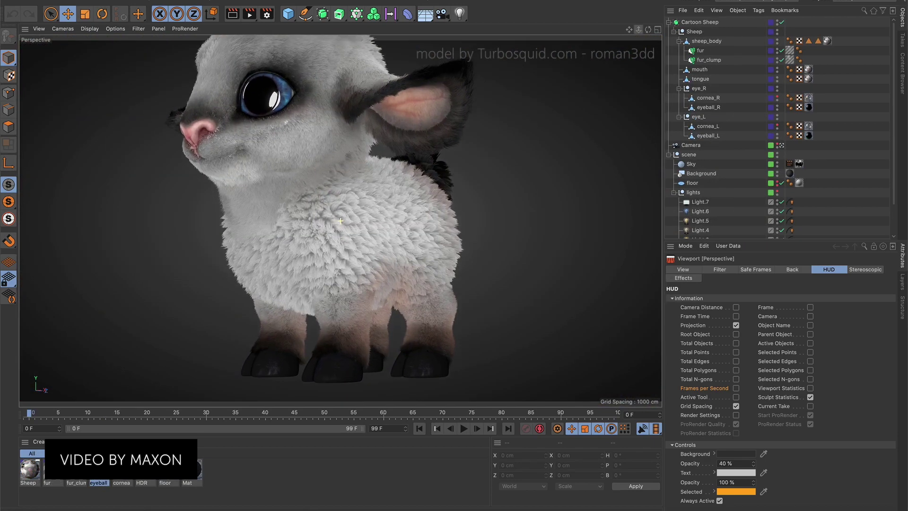
pyautogui.scroll(-5, 340, 221)
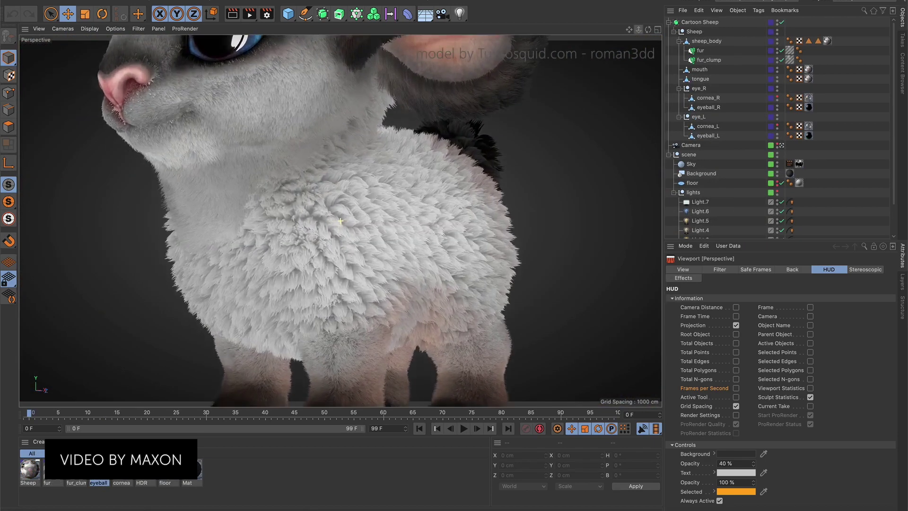
pyautogui.moveTo(340, 221); pyautogui.dragTo(341, 221)
pyautogui.moveTo(629, 29); pyautogui.dragTo(638, 29)
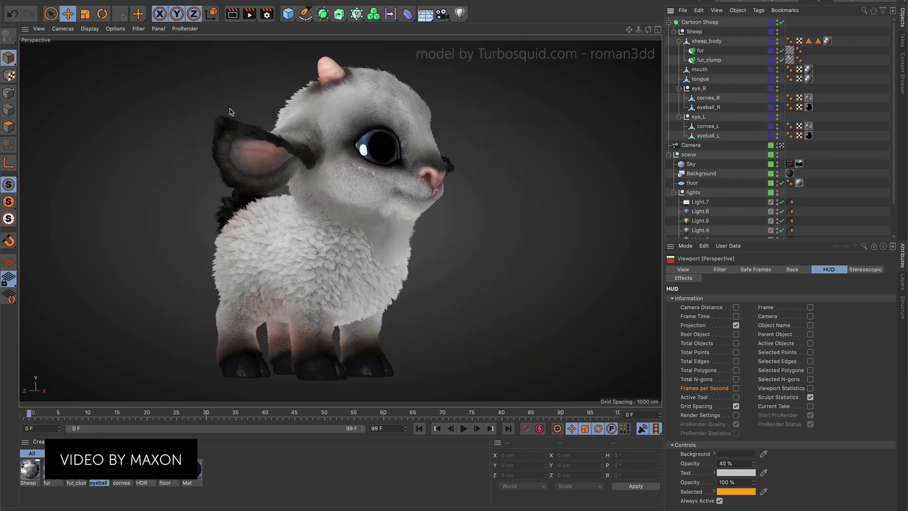
pyautogui.click(266, 15)
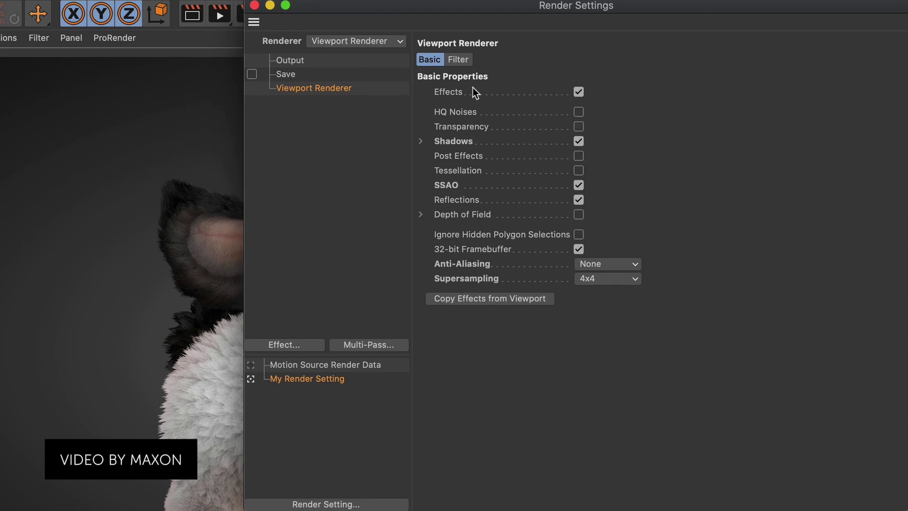
# Step: Tick Geometry Only under the Viewport Renderer's Filter settings
pyautogui.click(459, 61)
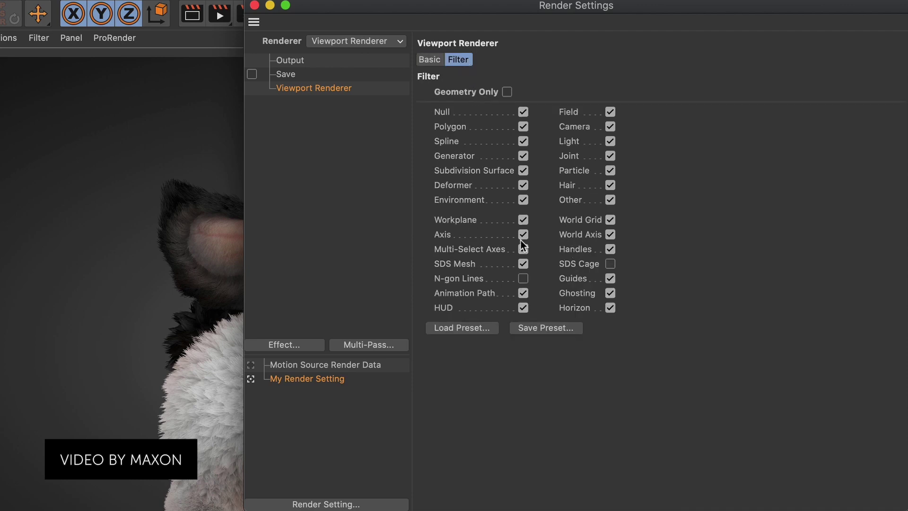
pyautogui.click(507, 92)
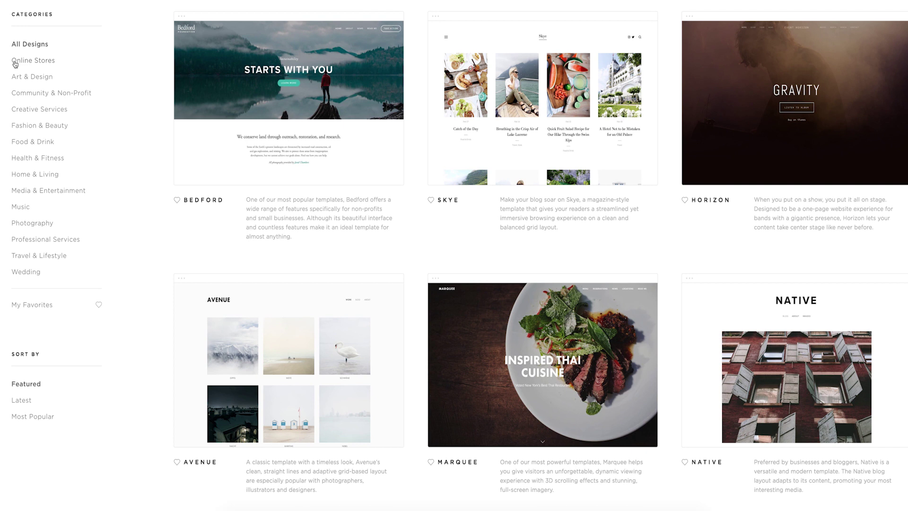
# Step: Filter the template gallery to Online Stores, then to Art & Design
pyautogui.click(13, 65)
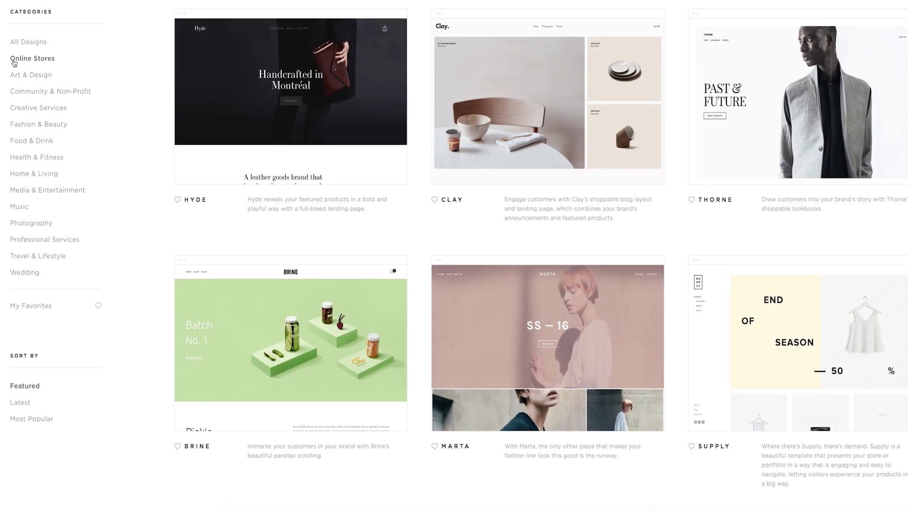
pyautogui.click(14, 74)
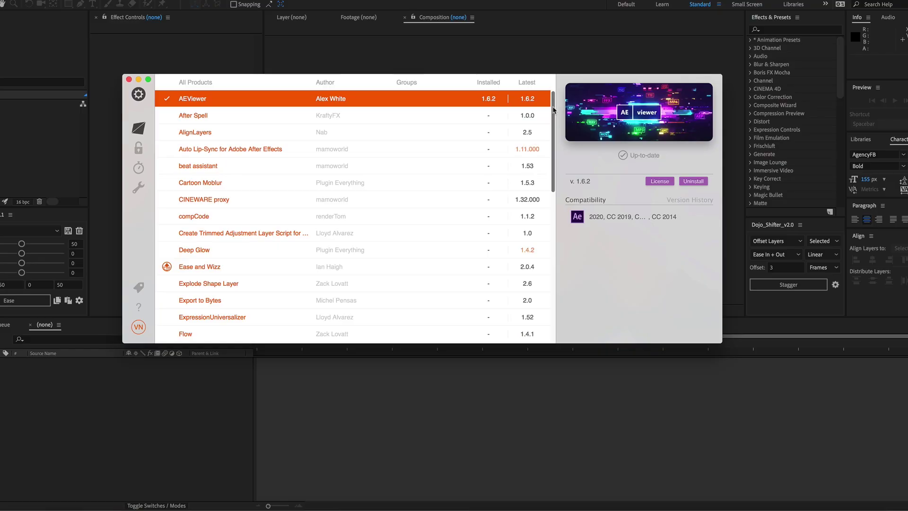
# Step: Find Pro IO in the product list and update it to version 2.16.2
pyautogui.moveTo(555, 111); pyautogui.dragTo(560, 202)
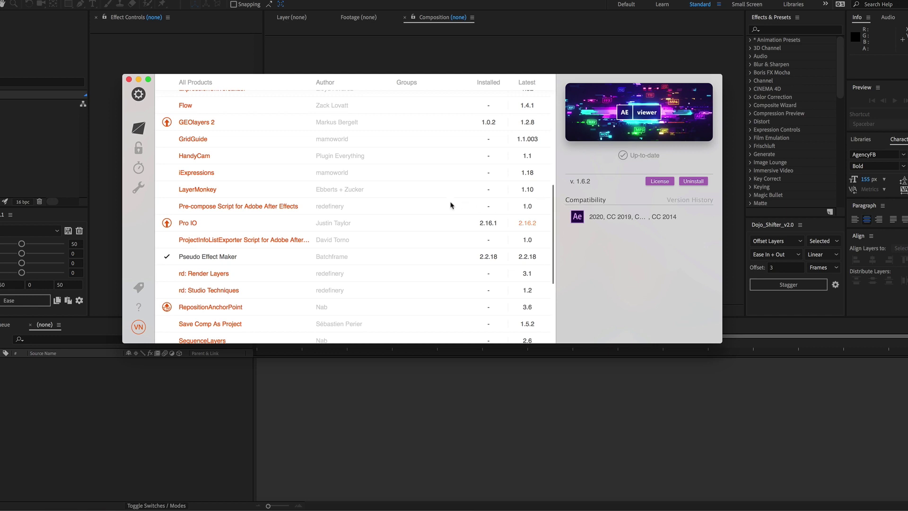
pyautogui.click(447, 223)
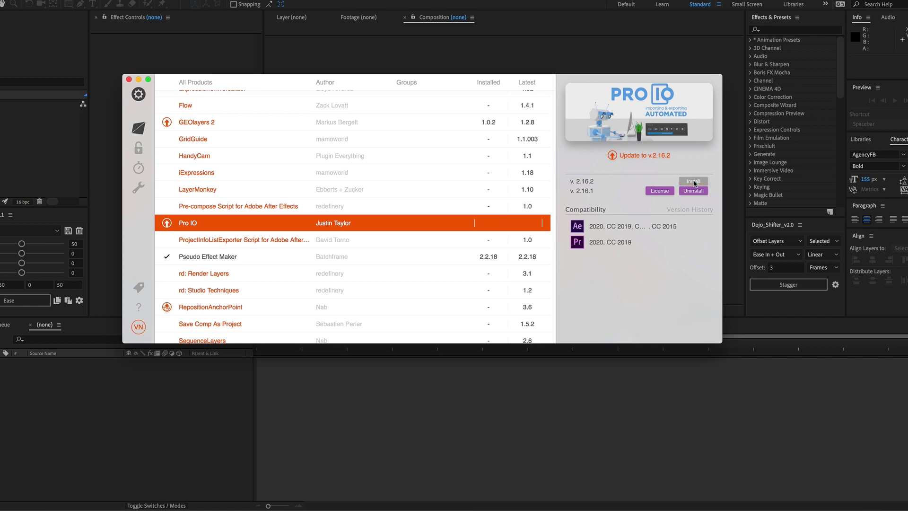
pyautogui.click(693, 182)
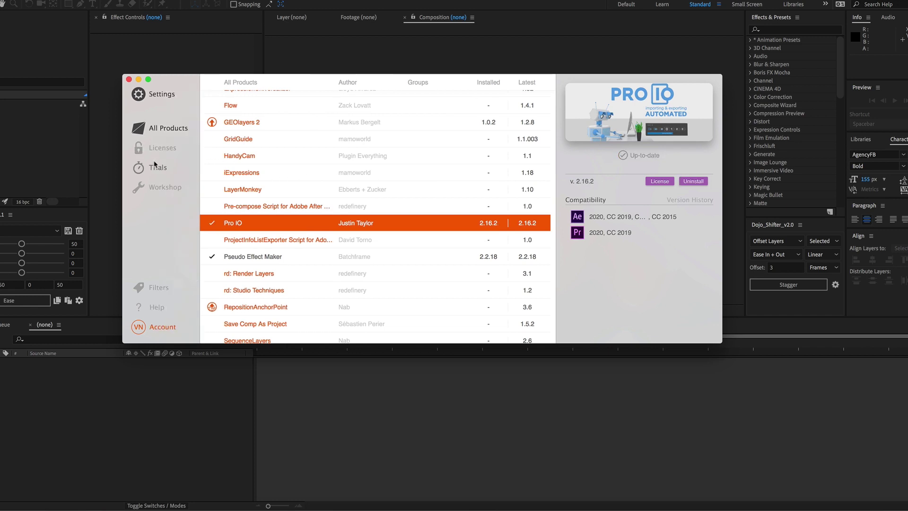
# Step: Browse Trials, Workshop and Filters, then the Installation and Application Directory preferences
pyautogui.click(154, 168)
pyautogui.click(153, 188)
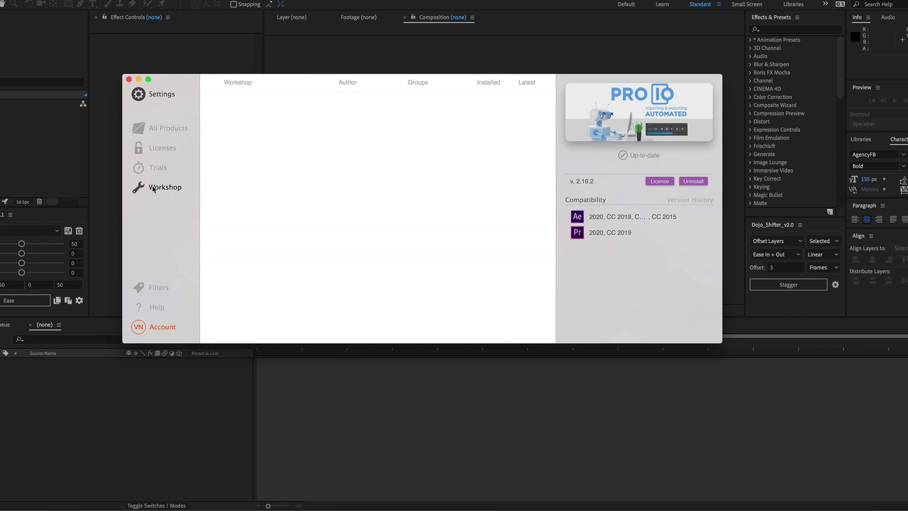
pyautogui.click(149, 290)
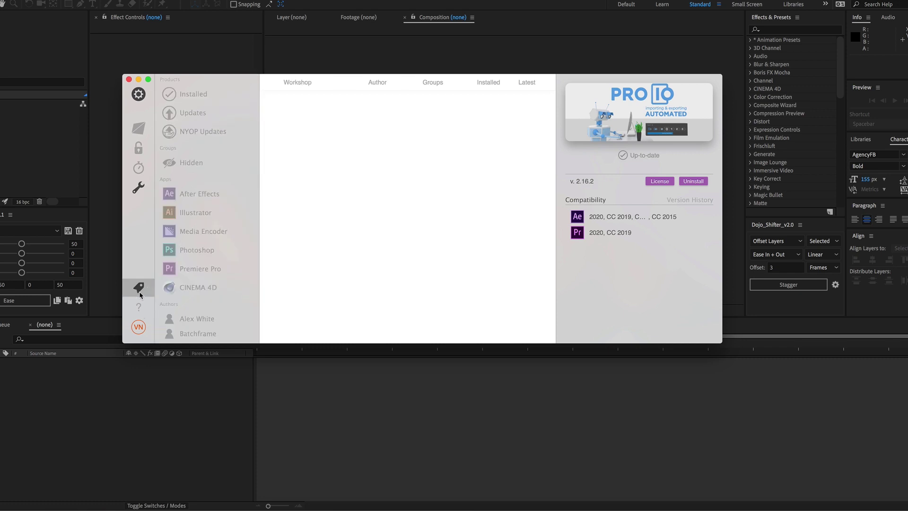
pyautogui.click(138, 94)
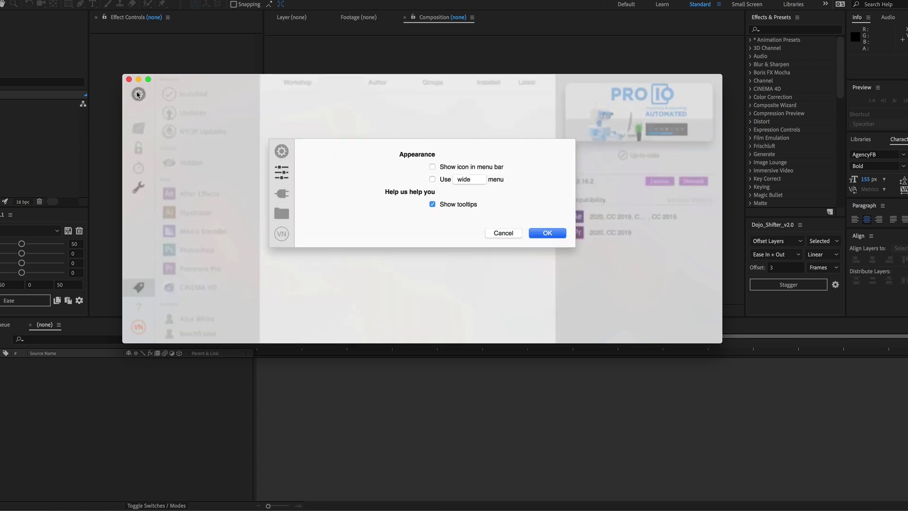
pyautogui.click(282, 194)
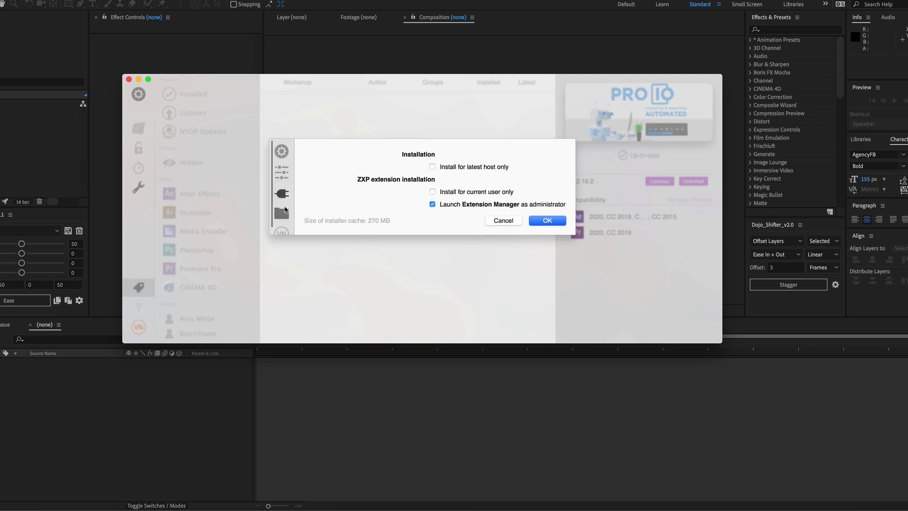
pyautogui.click(283, 215)
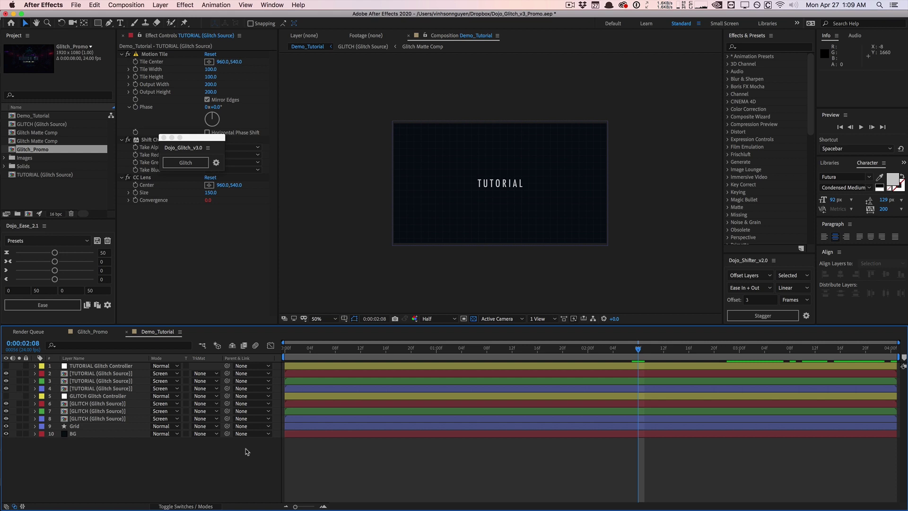
# Step: Preview the glitch animation, move the Dojo_Glitch panel aside, stop playback and undo the setup
pyautogui.press('space')
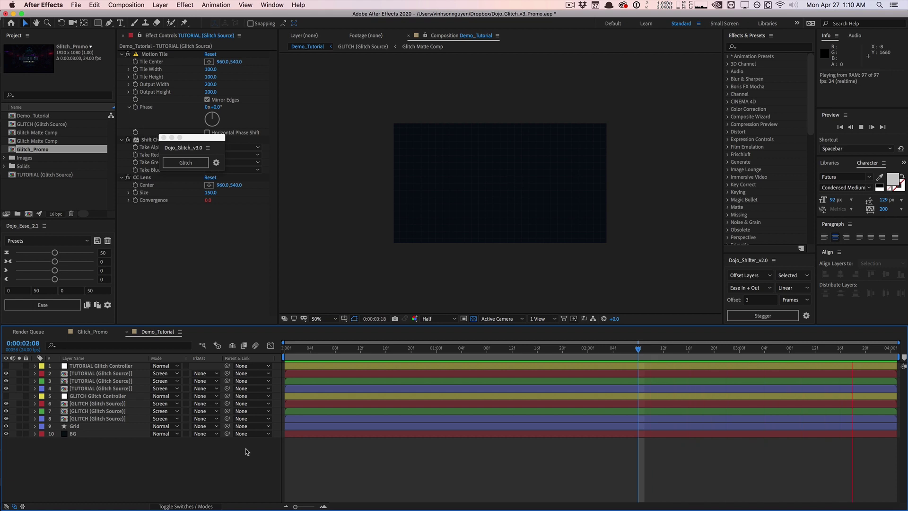
pyautogui.moveTo(191, 137); pyautogui.dragTo(194, 227)
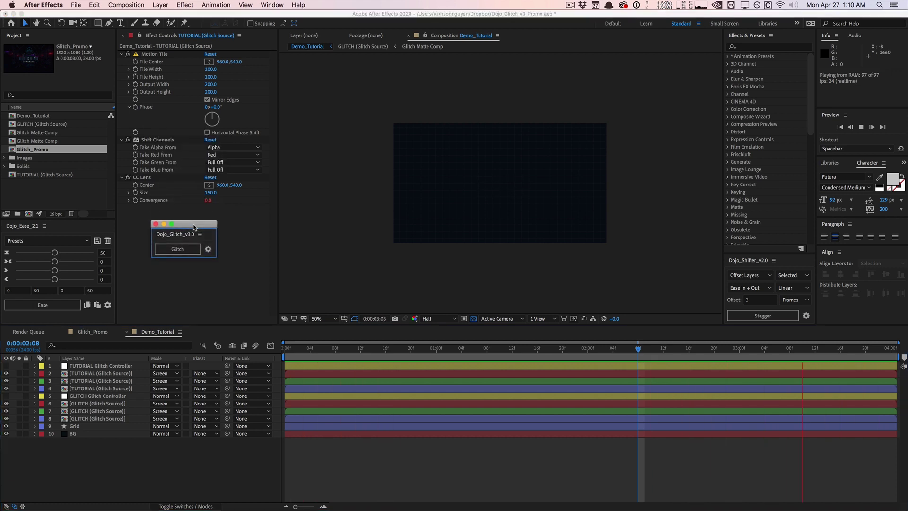
pyautogui.click(227, 250)
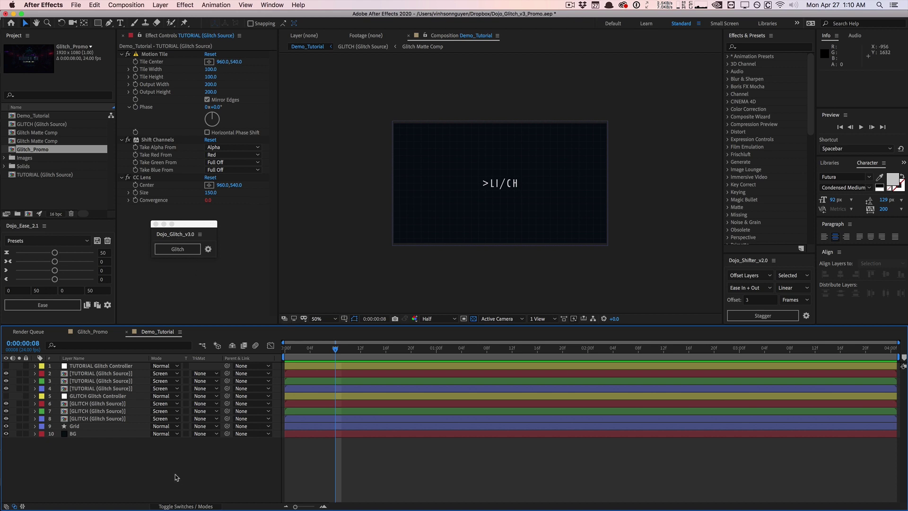
pyautogui.press('super+z')
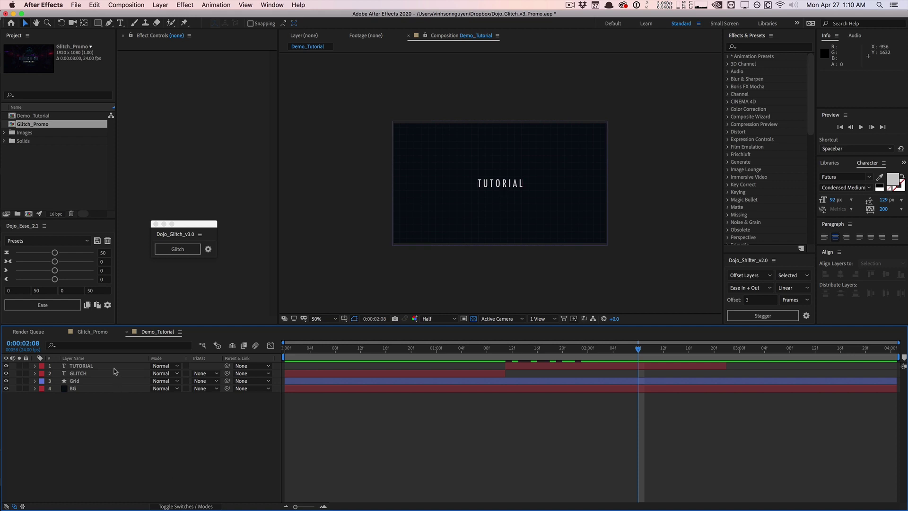
# Step: Delete TUTORIAL, extend GLITCH to the comp's end, and apply Dojo Glitch to it
pyautogui.click(114, 368)
pyautogui.press('Delete')
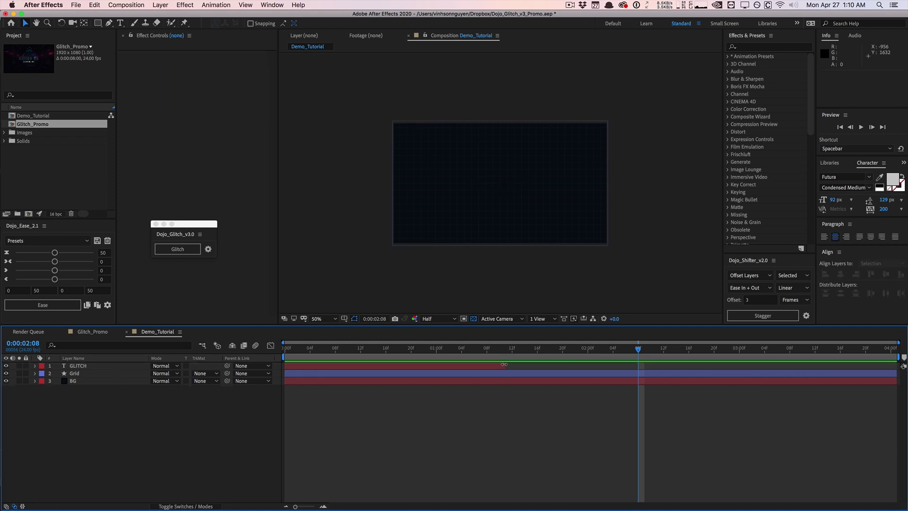
pyautogui.moveTo(504, 364); pyautogui.dragTo(891, 364)
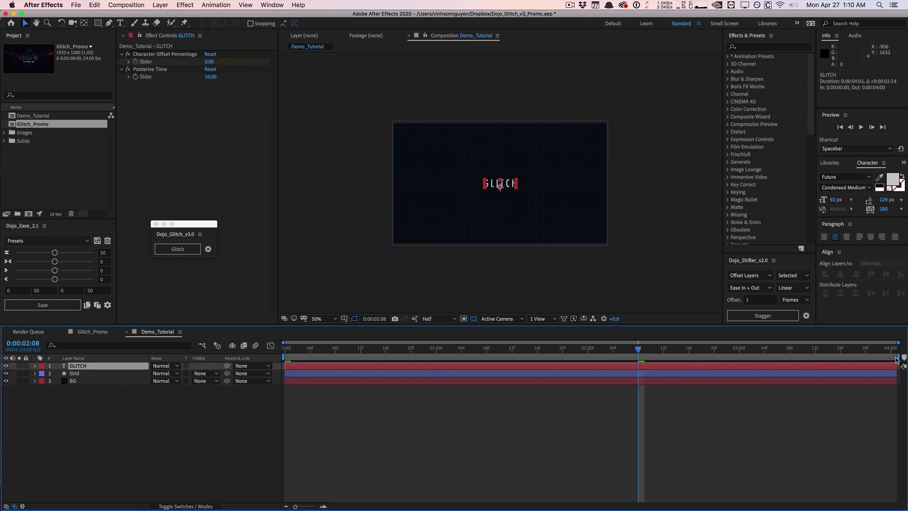
pyautogui.click(176, 250)
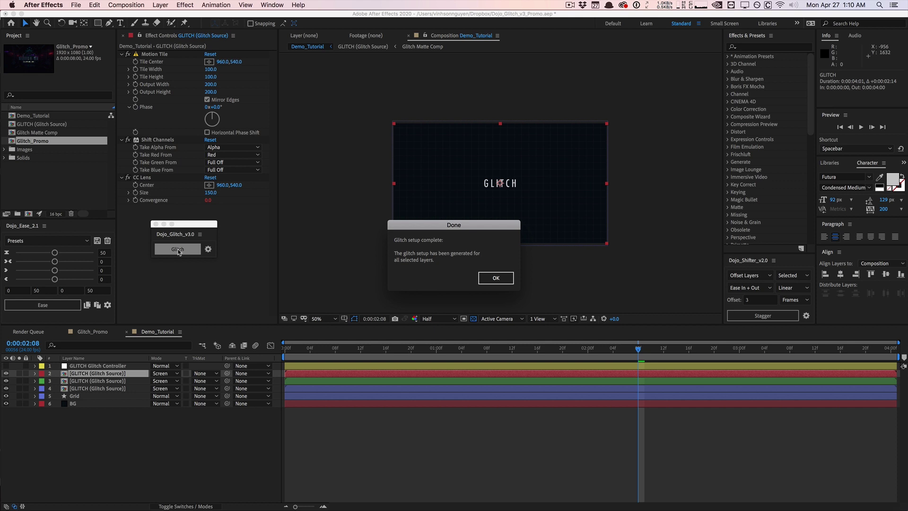
pyautogui.click(496, 278)
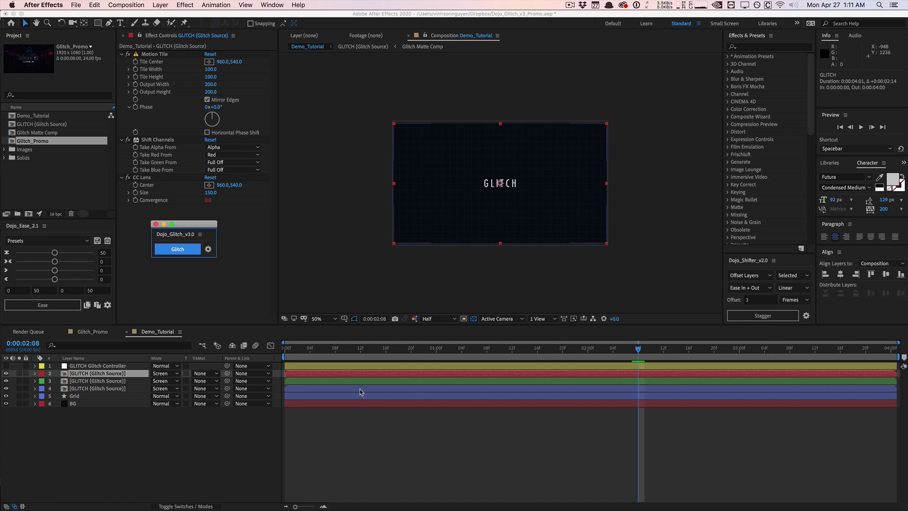
# Step: Inspect the glitch at 0:00:00:13 at 100% zoom and select the Glitch Controller
pyautogui.moveTo(313, 349); pyautogui.dragTo(436, 348)
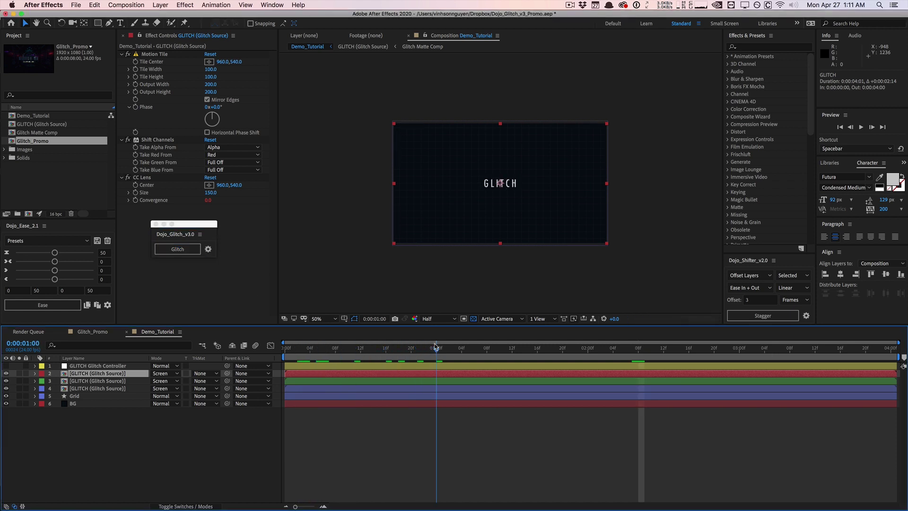
pyautogui.click(337, 318)
pyautogui.click(343, 344)
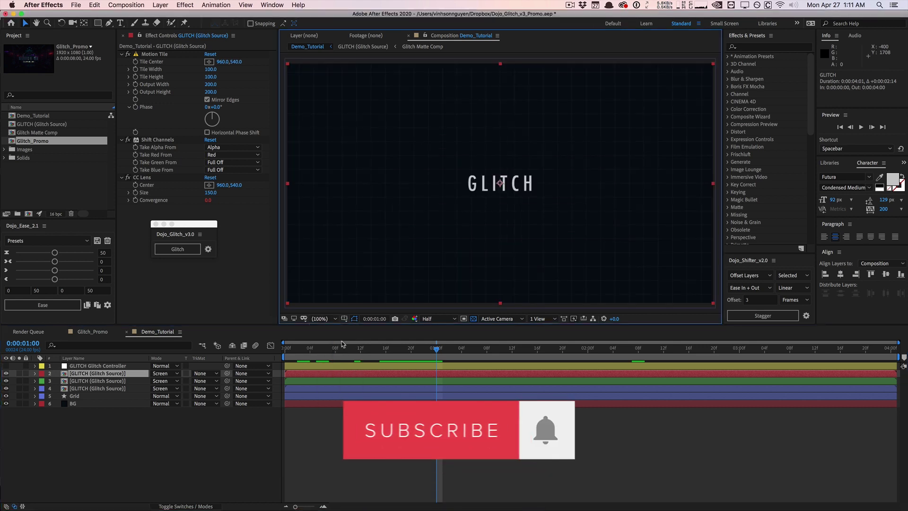
pyautogui.moveTo(425, 349); pyautogui.dragTo(487, 350)
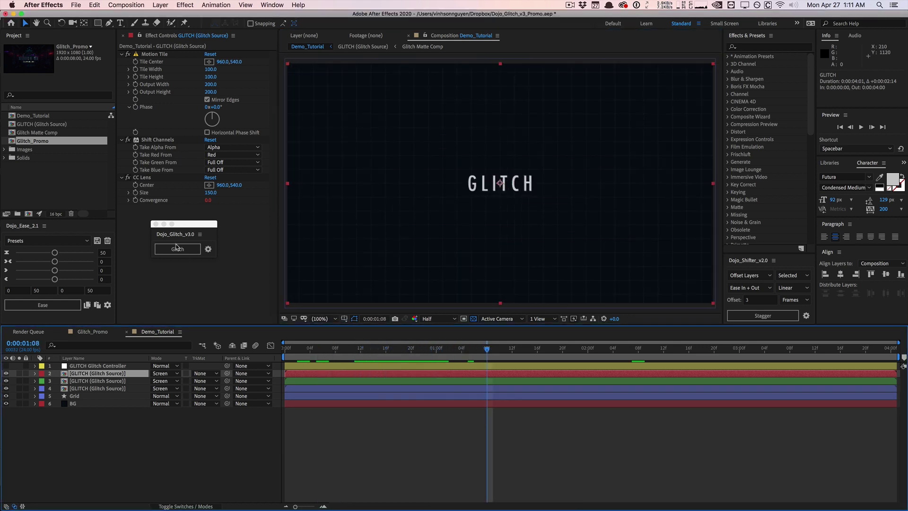
pyautogui.click(156, 224)
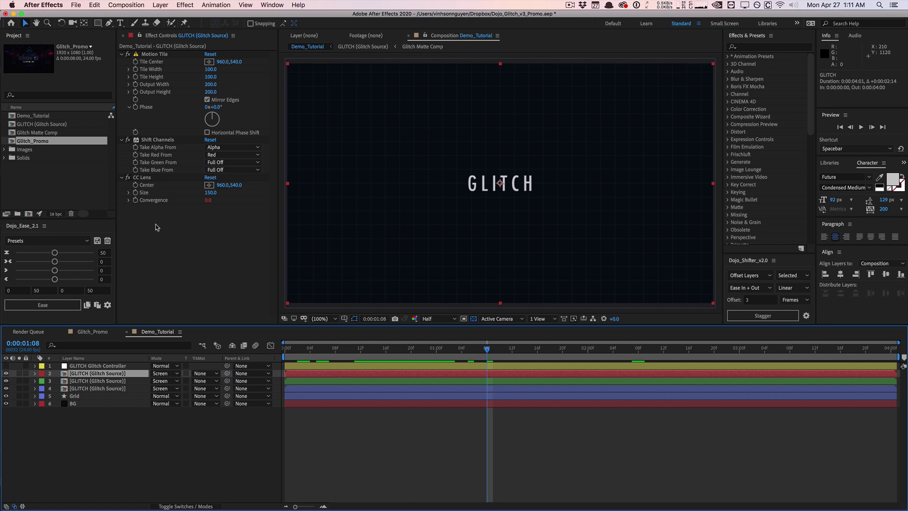
pyautogui.click(128, 367)
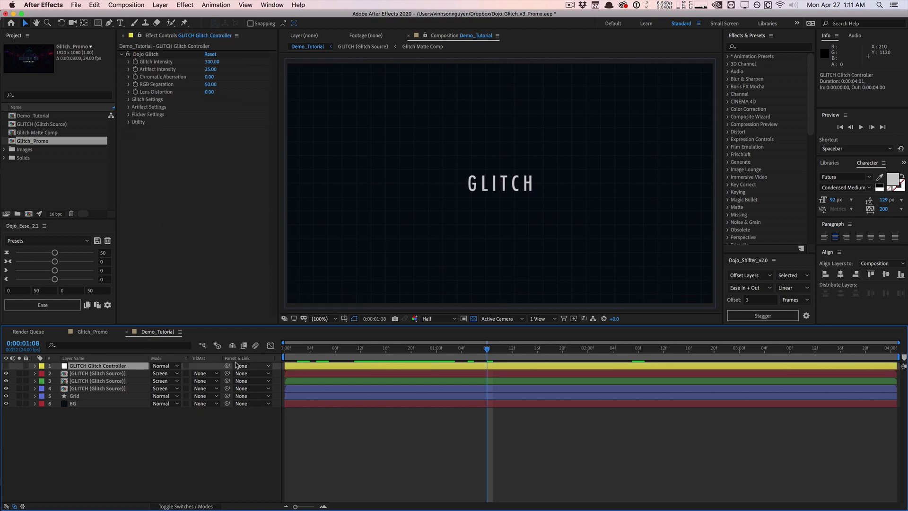